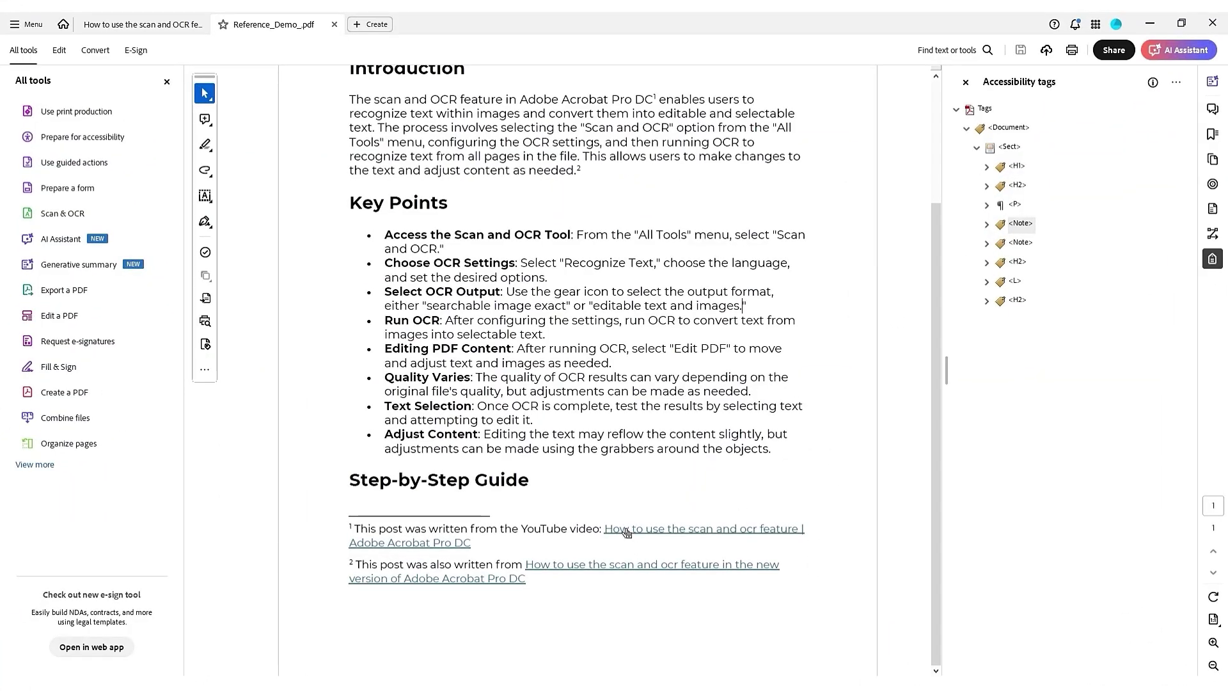
Step: Expand the first <Note>, select its <Link> tag, and compare its two Link - OBJR references
click(1019, 224)
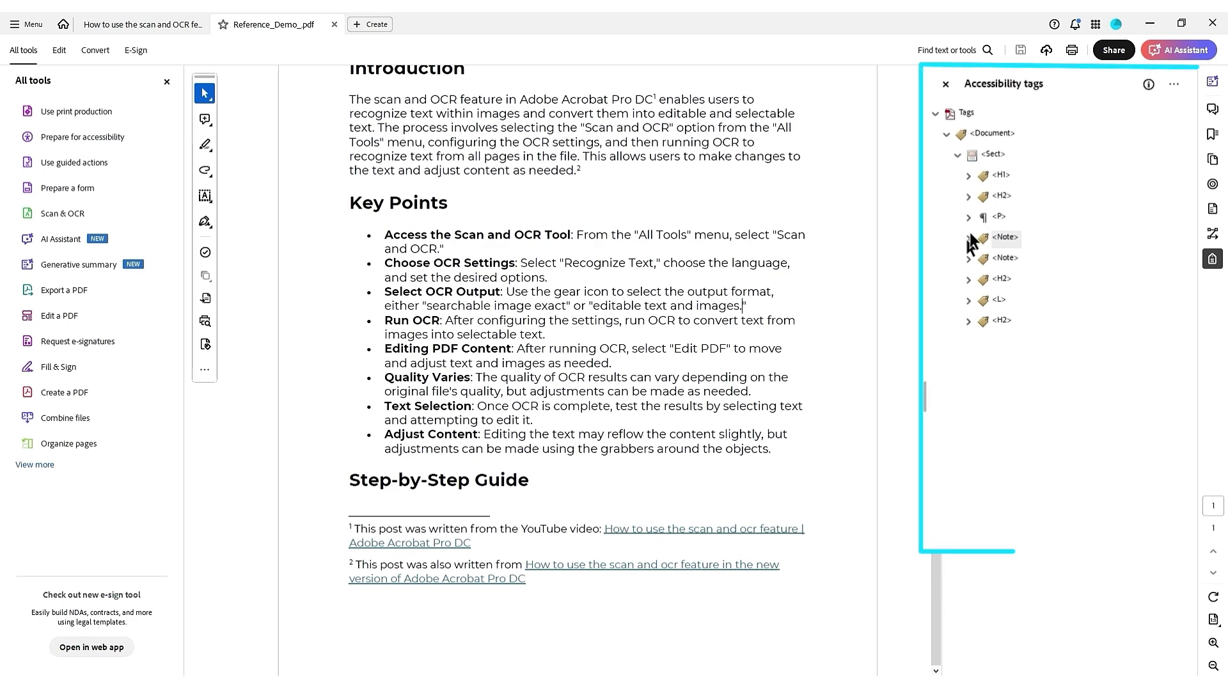
click(1012, 315)
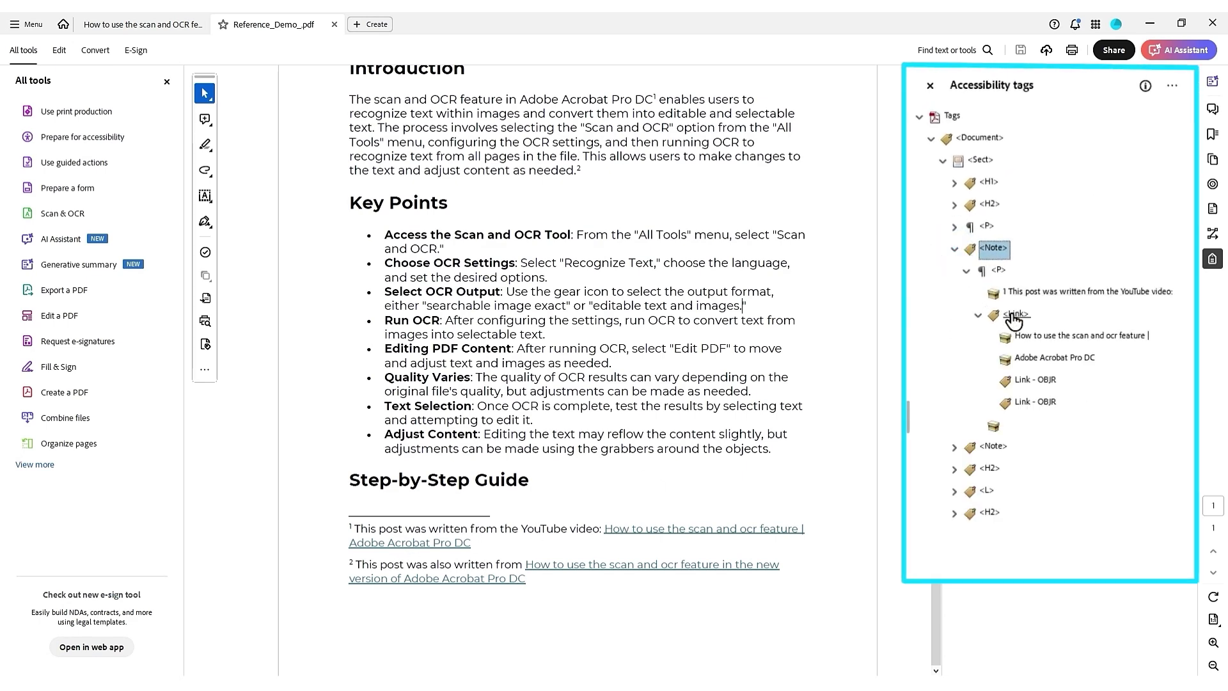
key(Down)
key(Down)
key(Down)
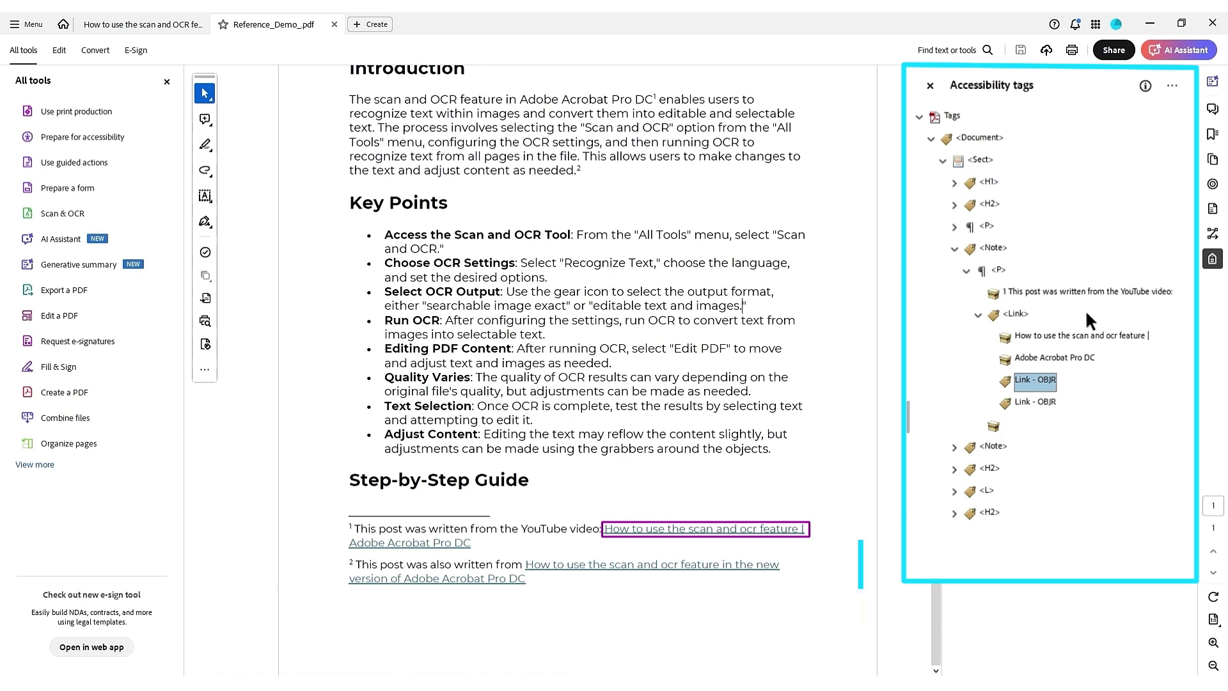
click(1029, 401)
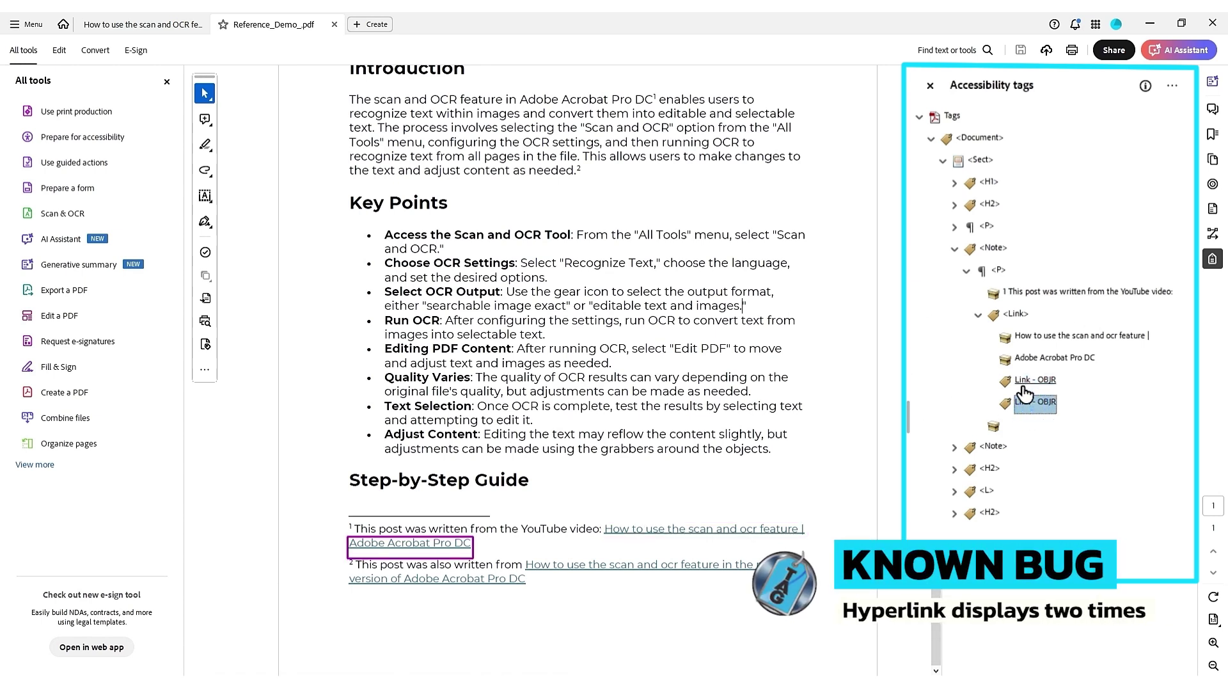
key(Up)
click(1028, 409)
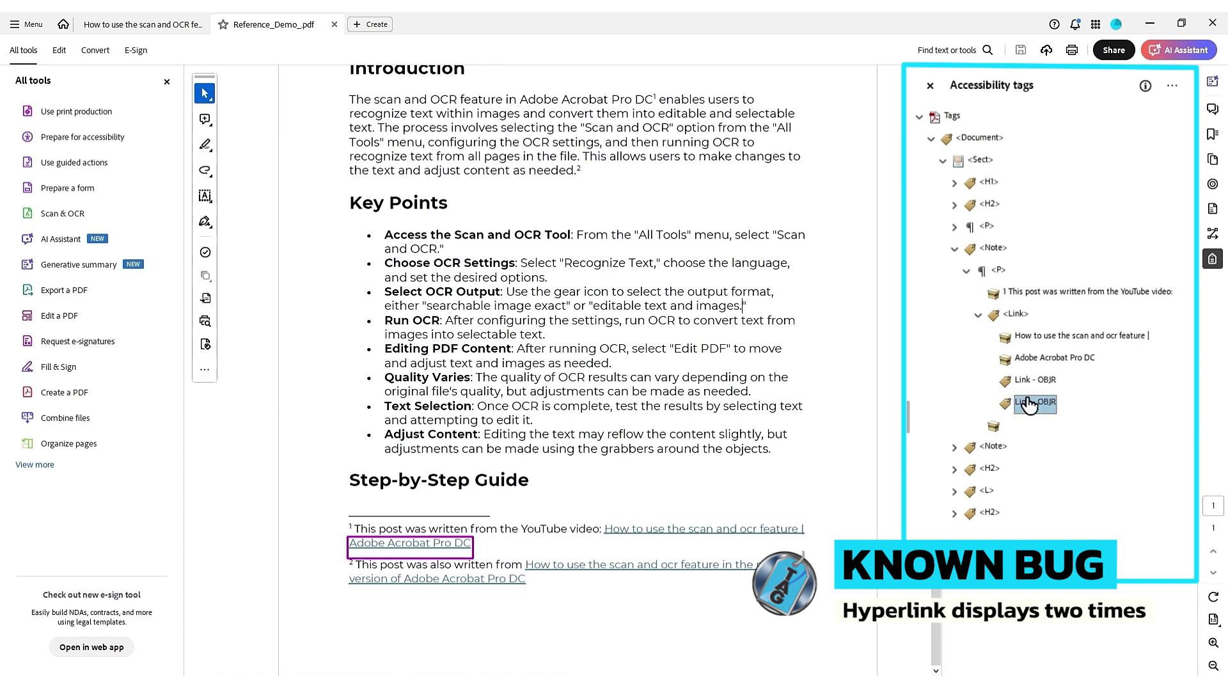
click(853, 456)
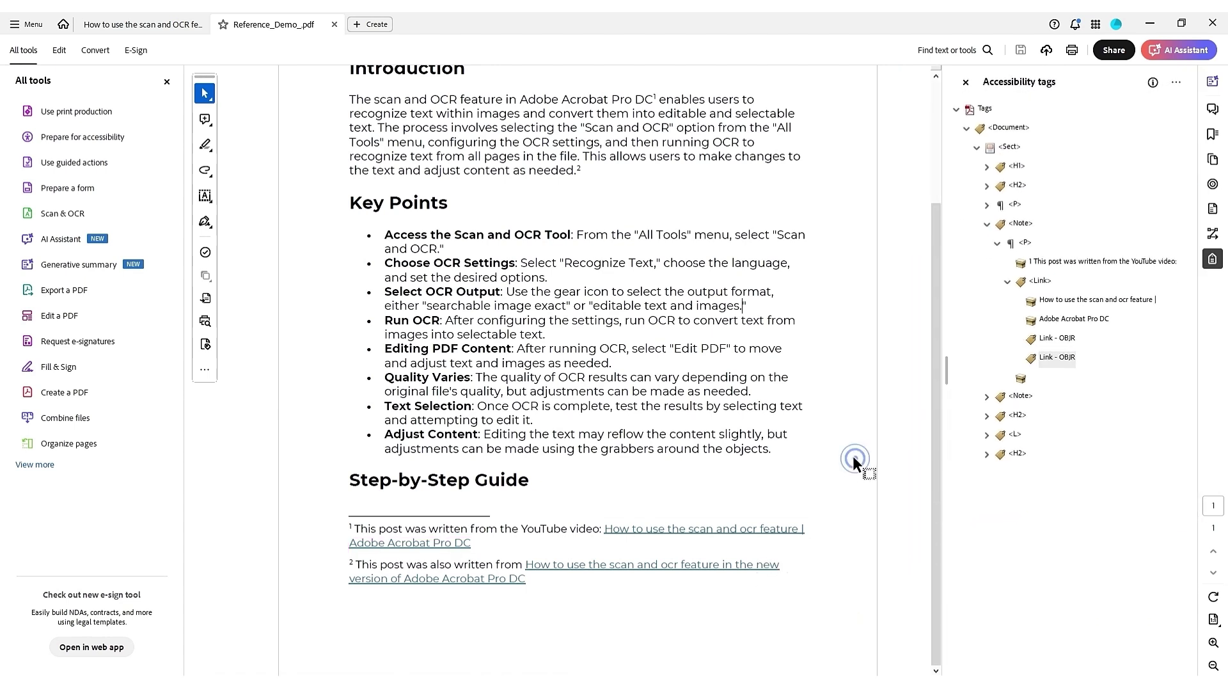
Step: Paste the footnote link's copied YouTube address into Notepad, then select the first Link - OBJR tag
right_click(739, 534)
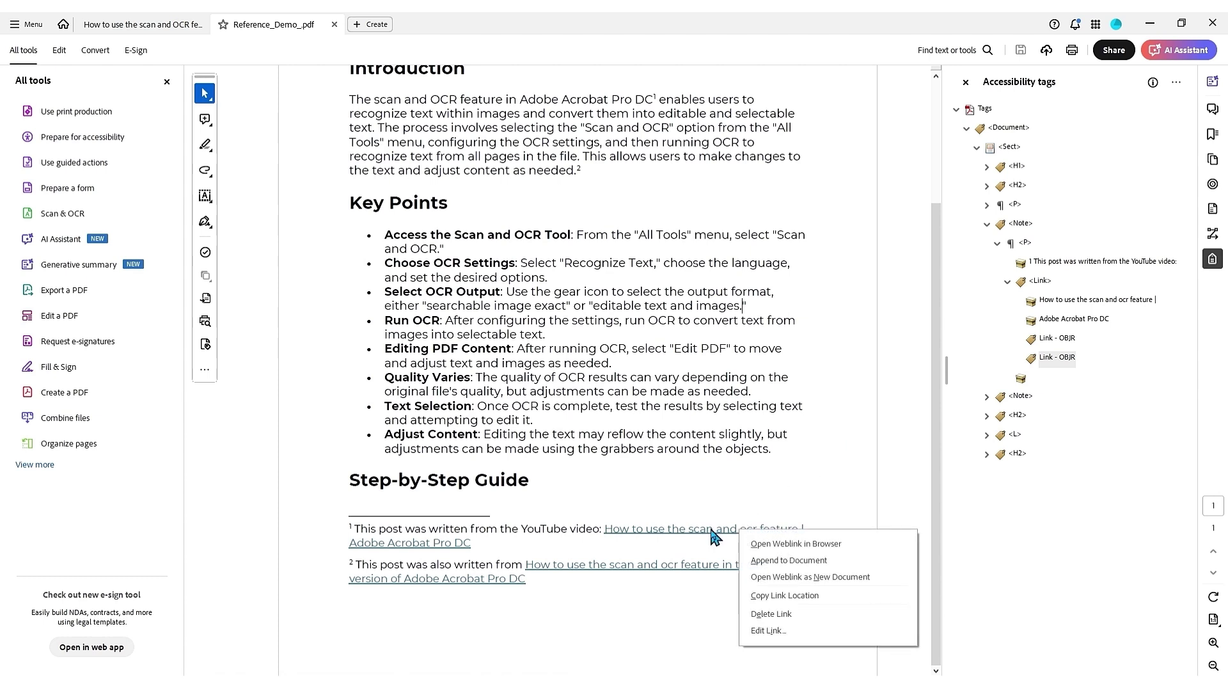
click(777, 596)
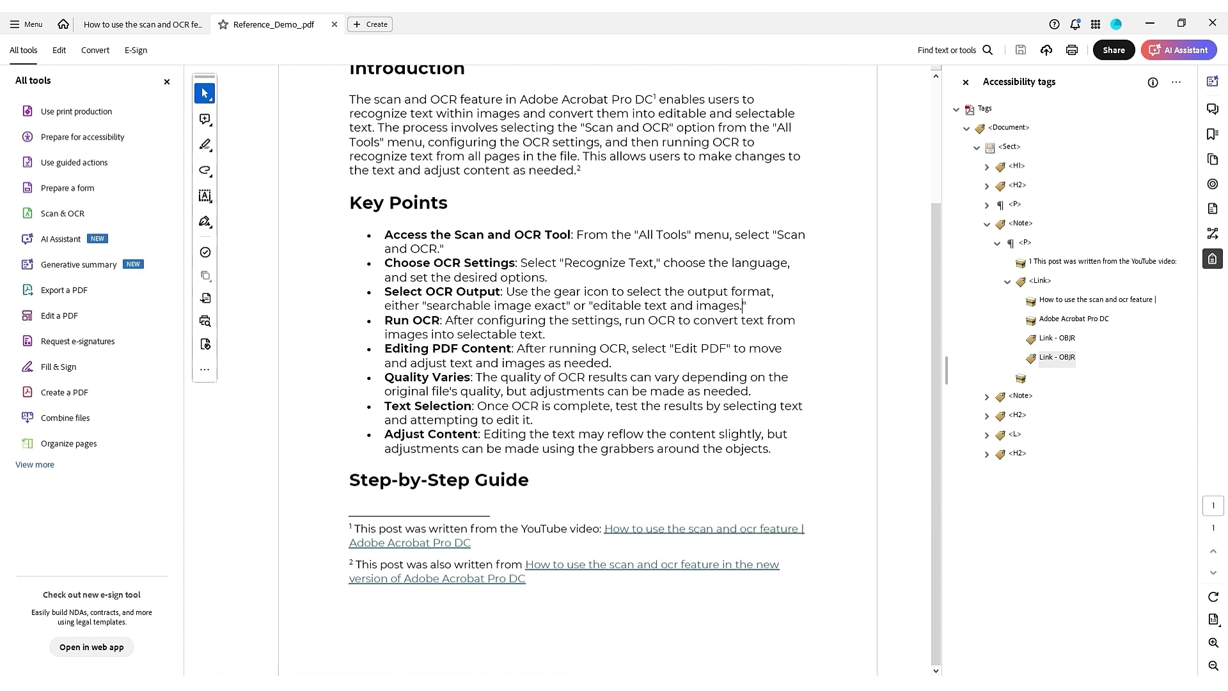
key(super)
text(mno)
key(Return)
text(https://www.youtube.com/watch?v=6NLWj7Q_1z8)
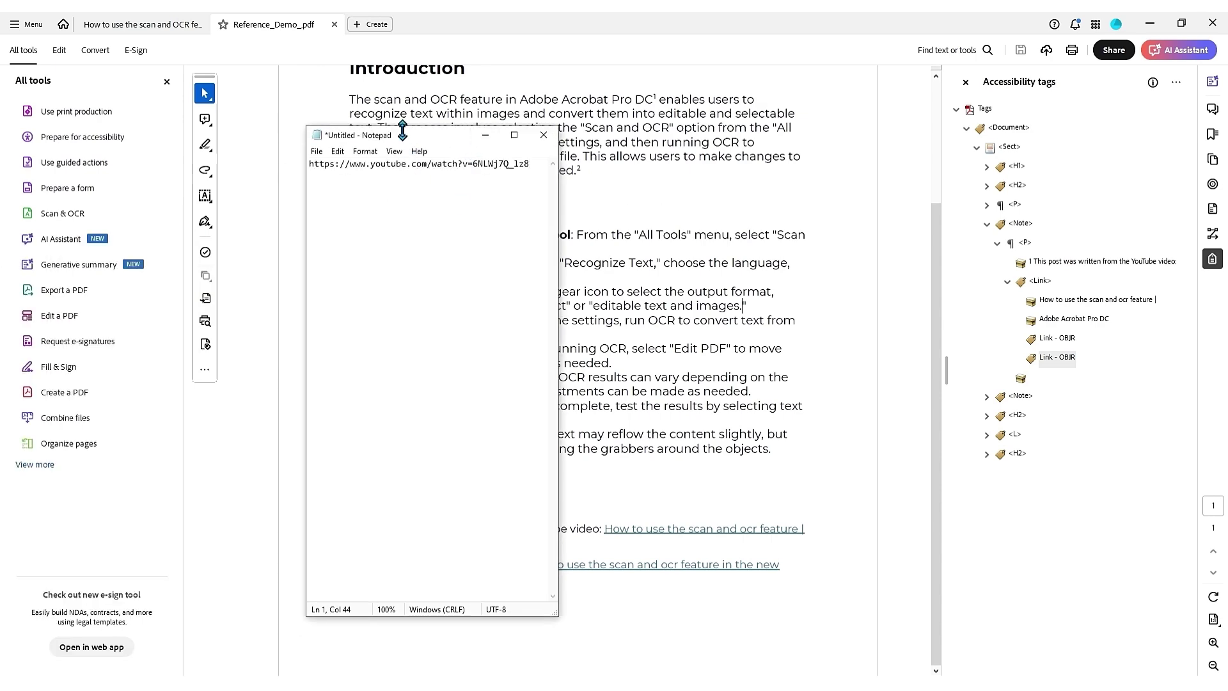
drag(402, 130, 392, 127)
key(alt+Tab)
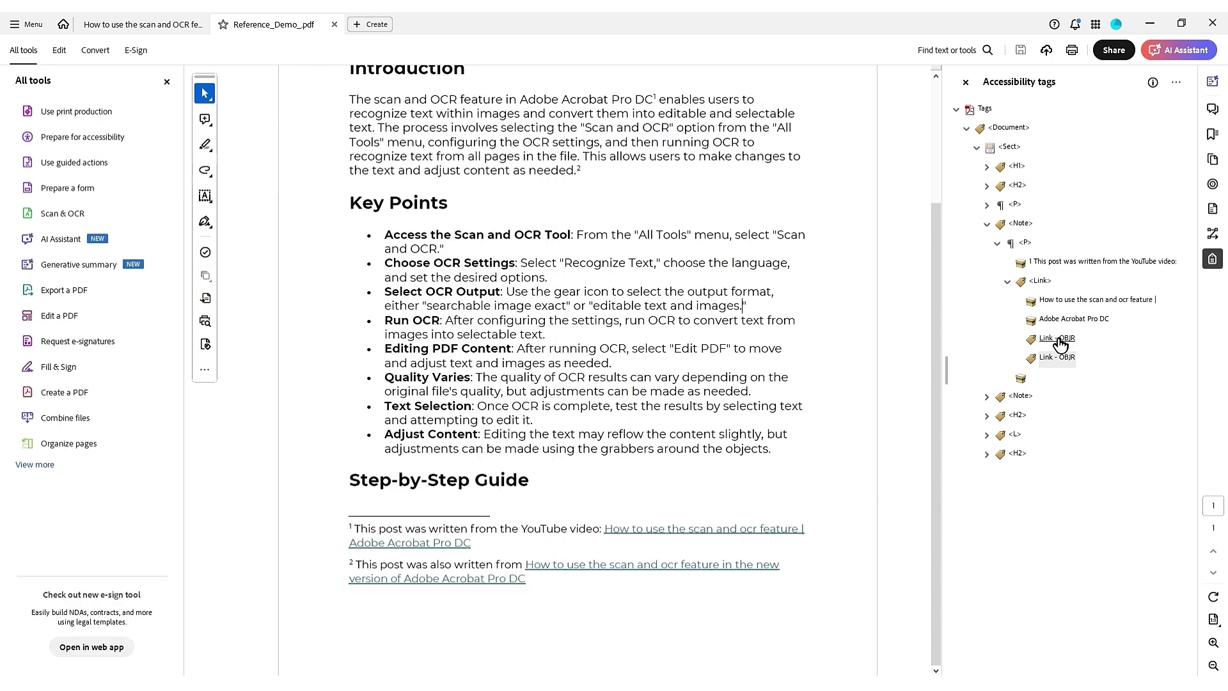
click(1060, 345)
Step: Delete both Link - OBJR tags from the footnote's Link tag
key(Delete)
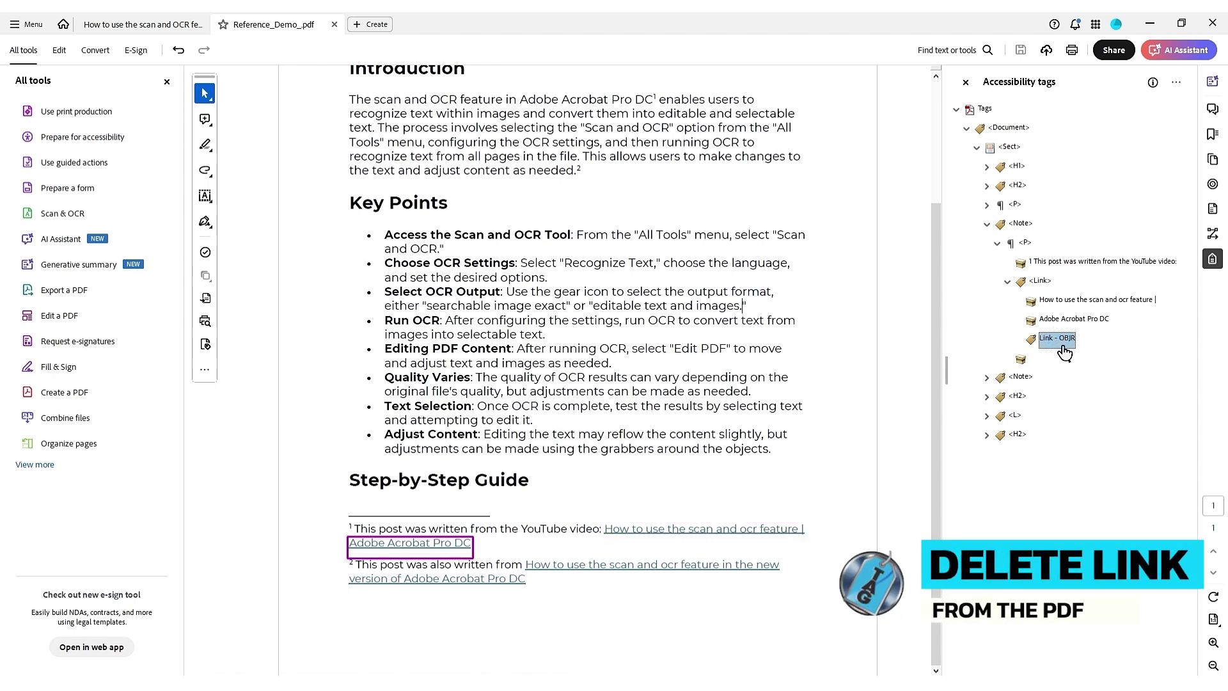
key(Delete)
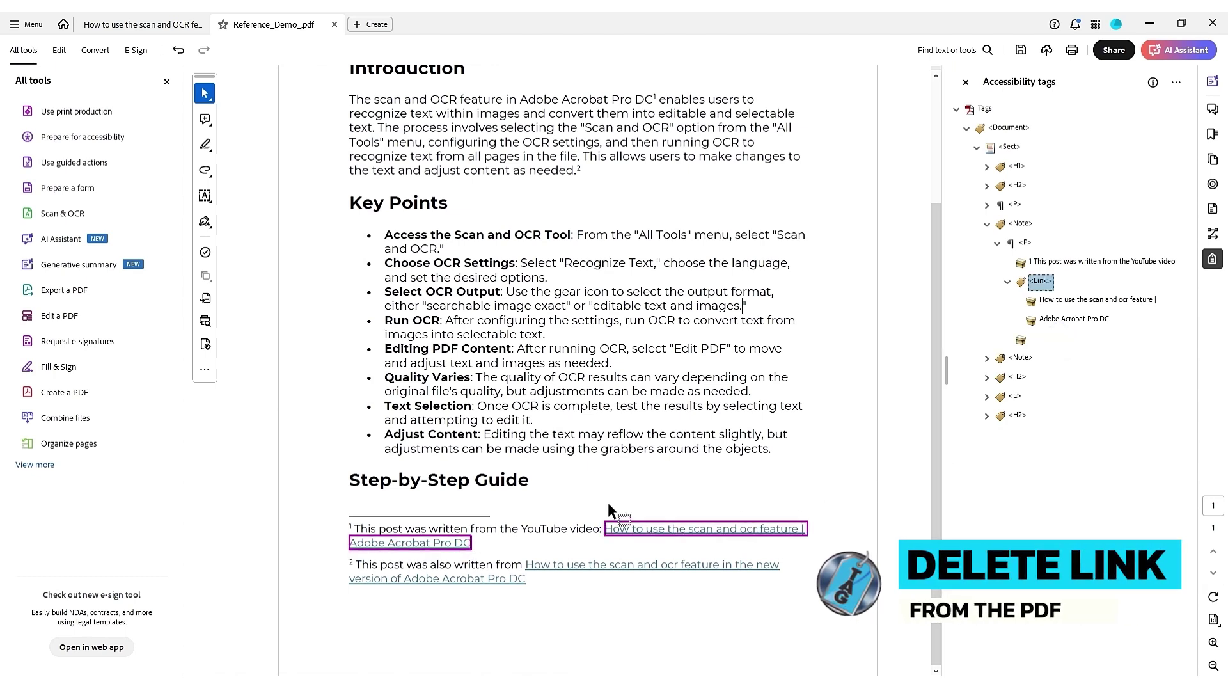
click(608, 505)
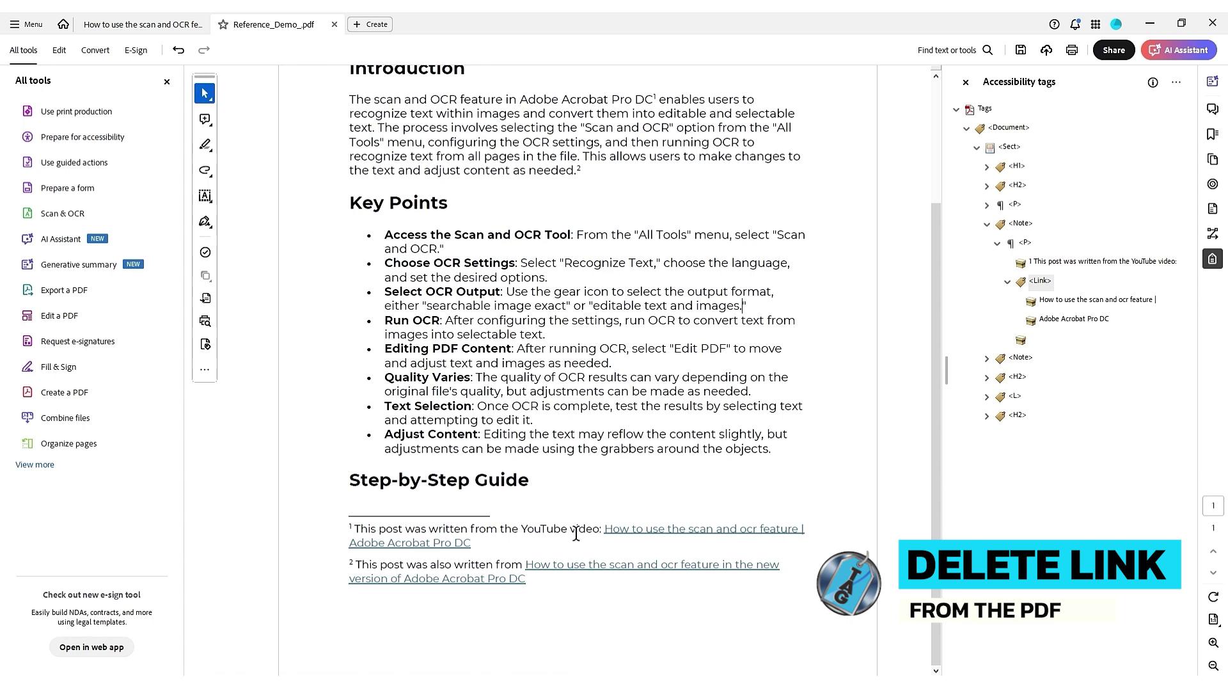
Step: Remove the footnote's existing hyperlink from the page
right_click(619, 527)
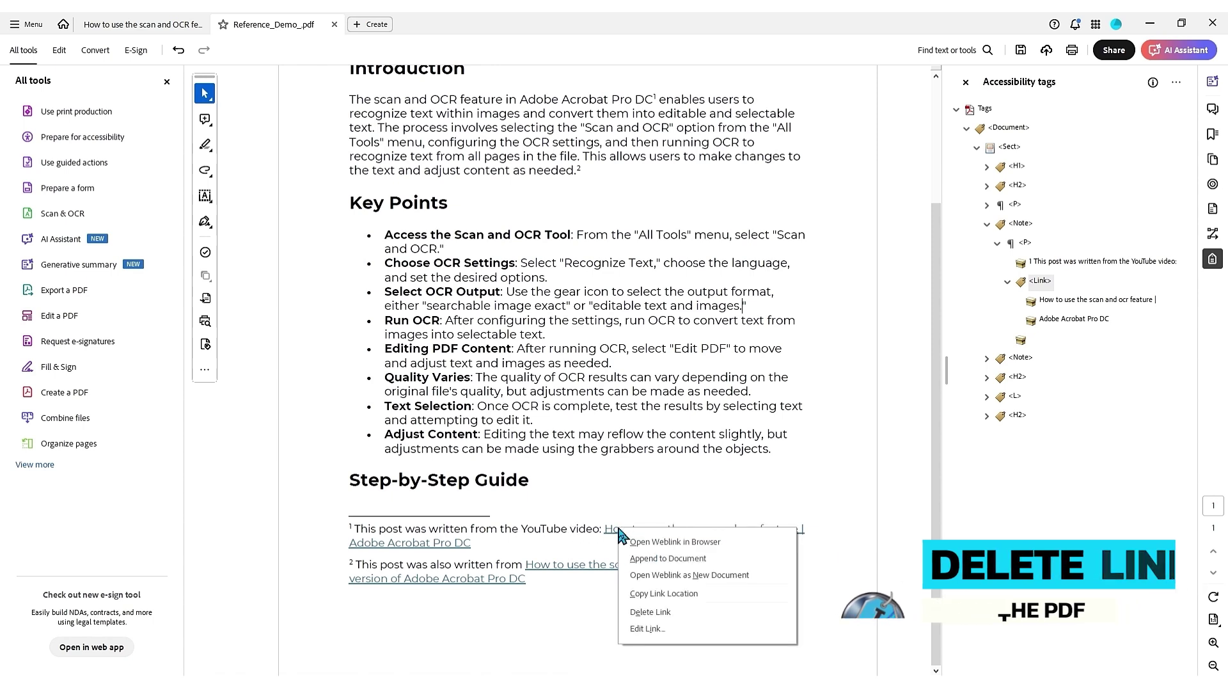
click(673, 604)
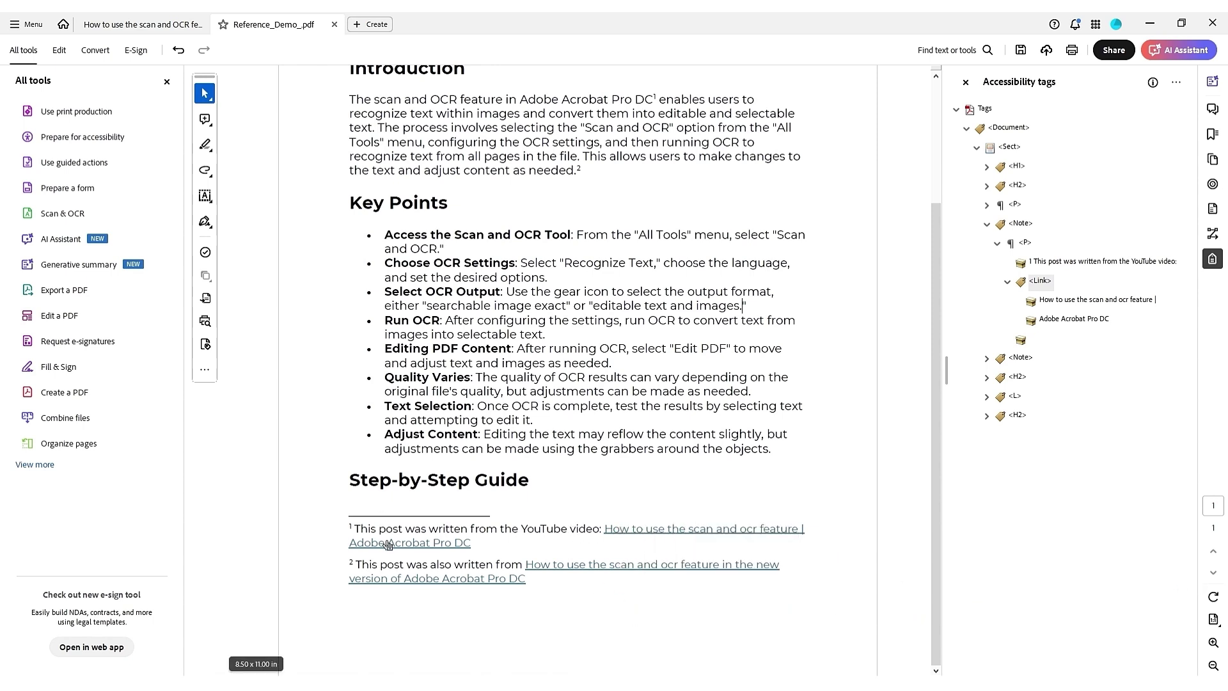
right_click(389, 545)
click(442, 623)
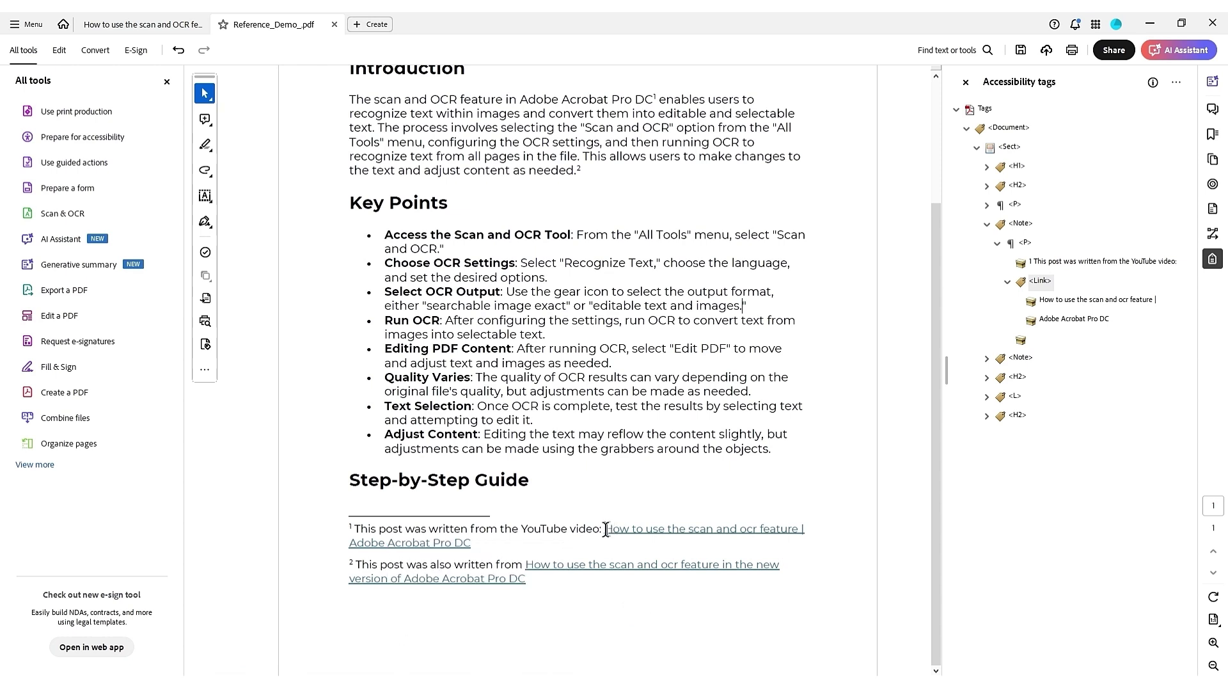
Step: Check that the Link tag and its first text piece cover the whole link
click(1056, 302)
click(1040, 280)
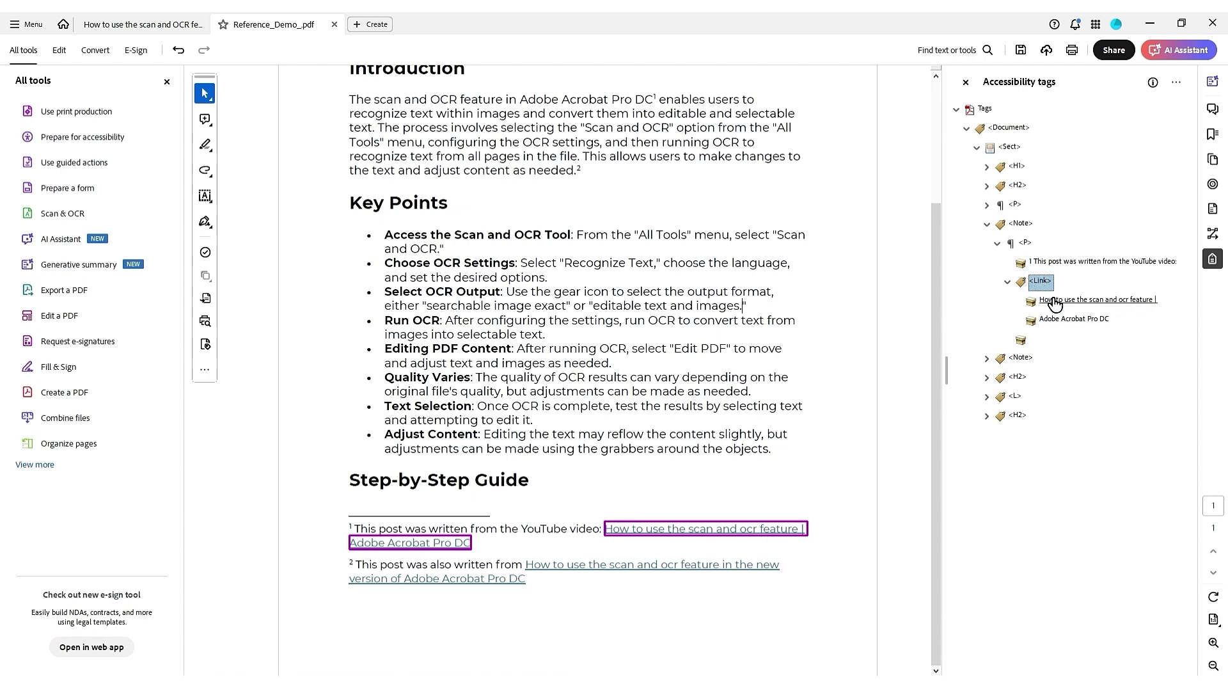
click(1052, 300)
click(713, 459)
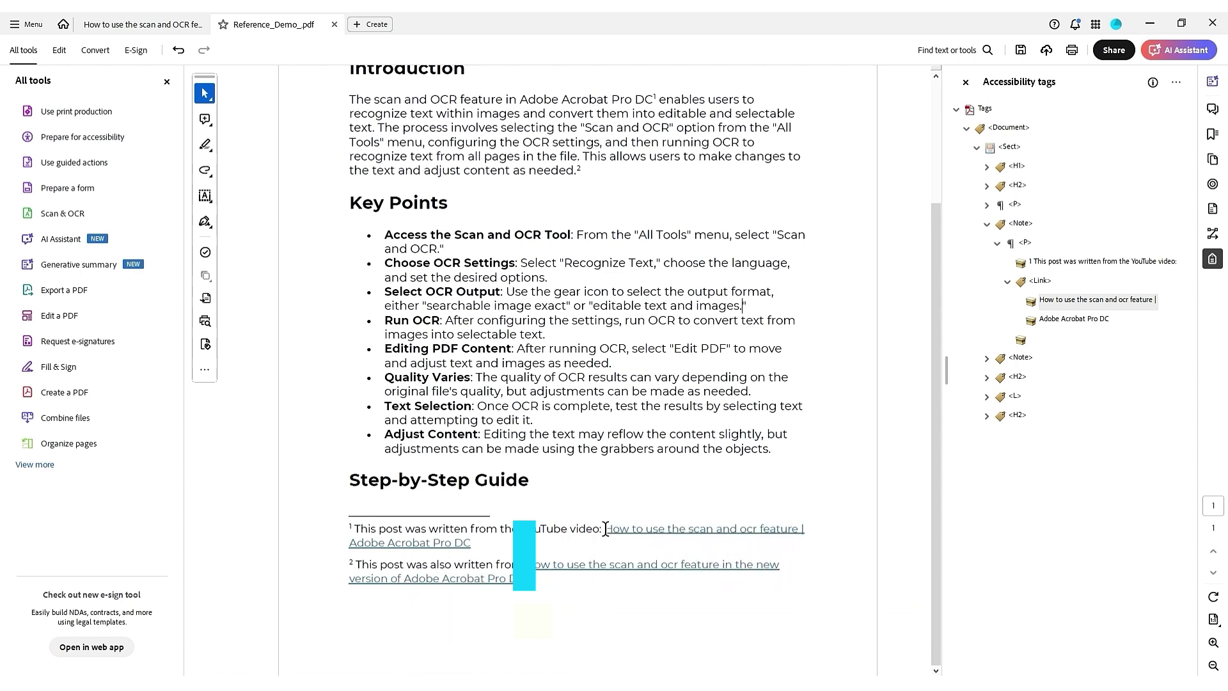
Step: Link the two-line footnote text to the YouTube address using an invisible rectangle
drag(605, 529, 471, 543)
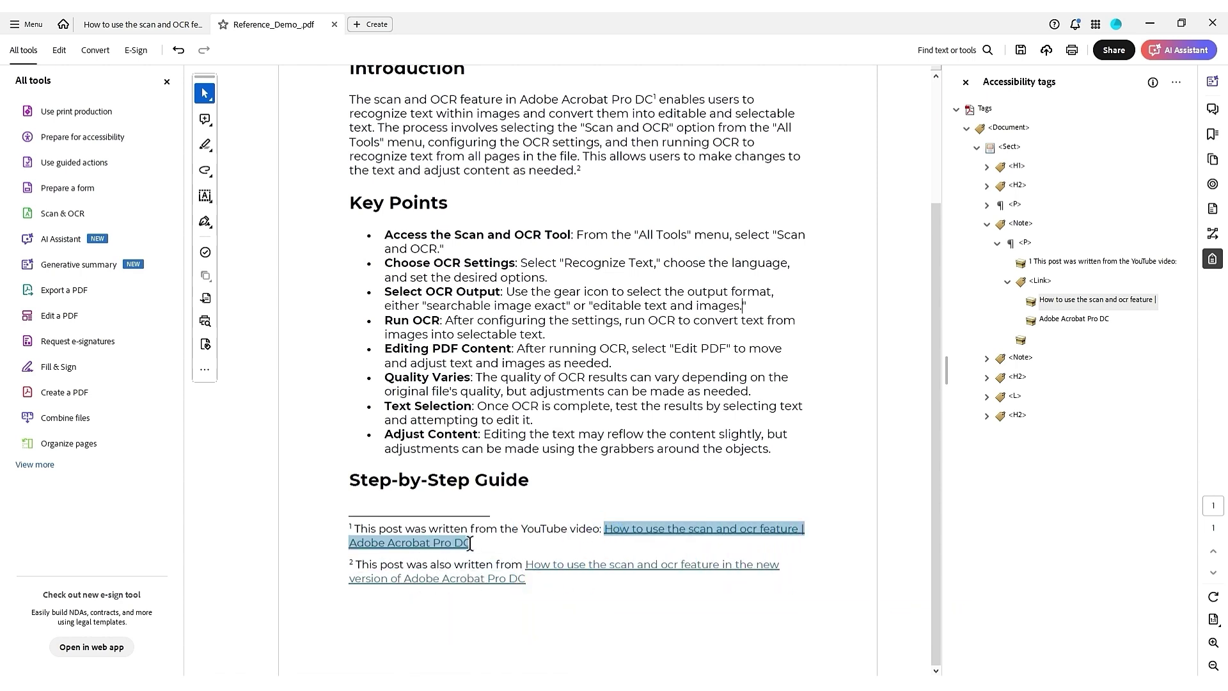
right_click(650, 533)
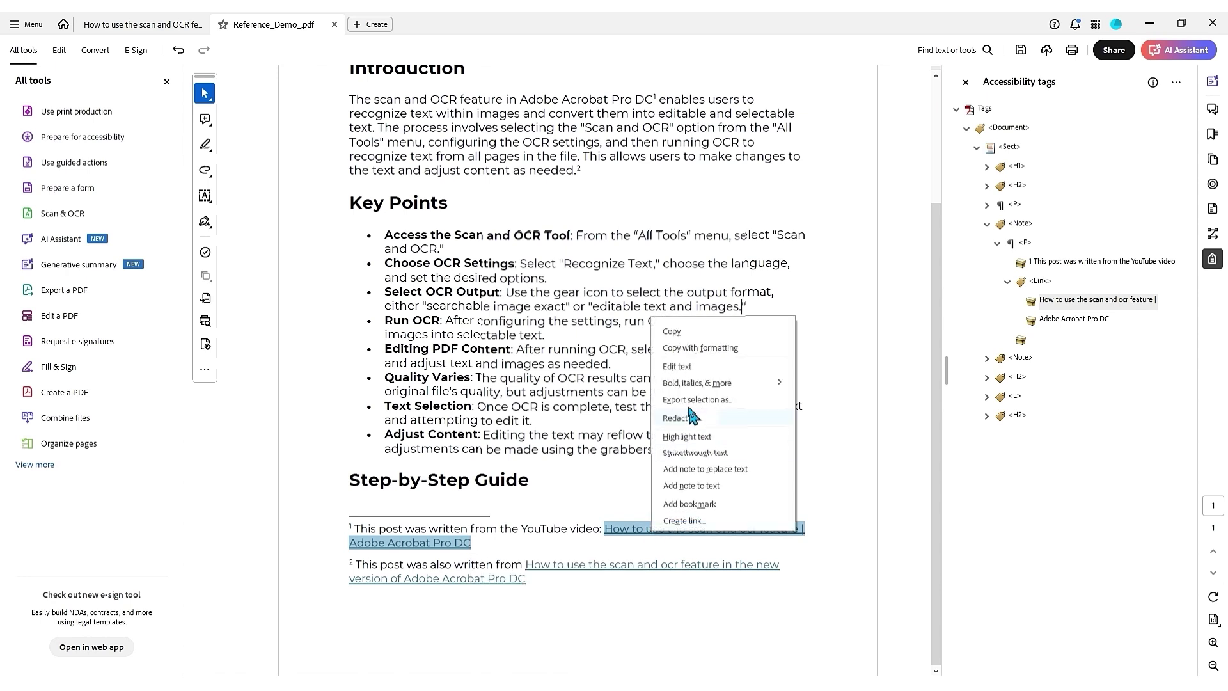
click(713, 522)
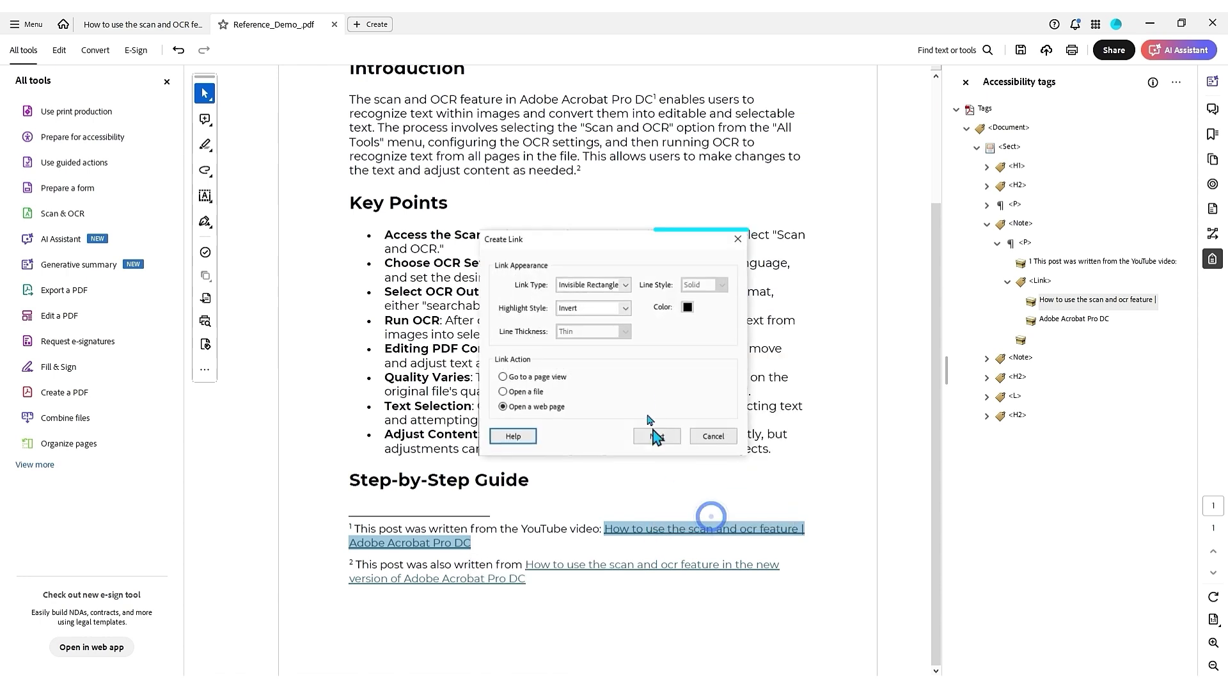
click(629, 277)
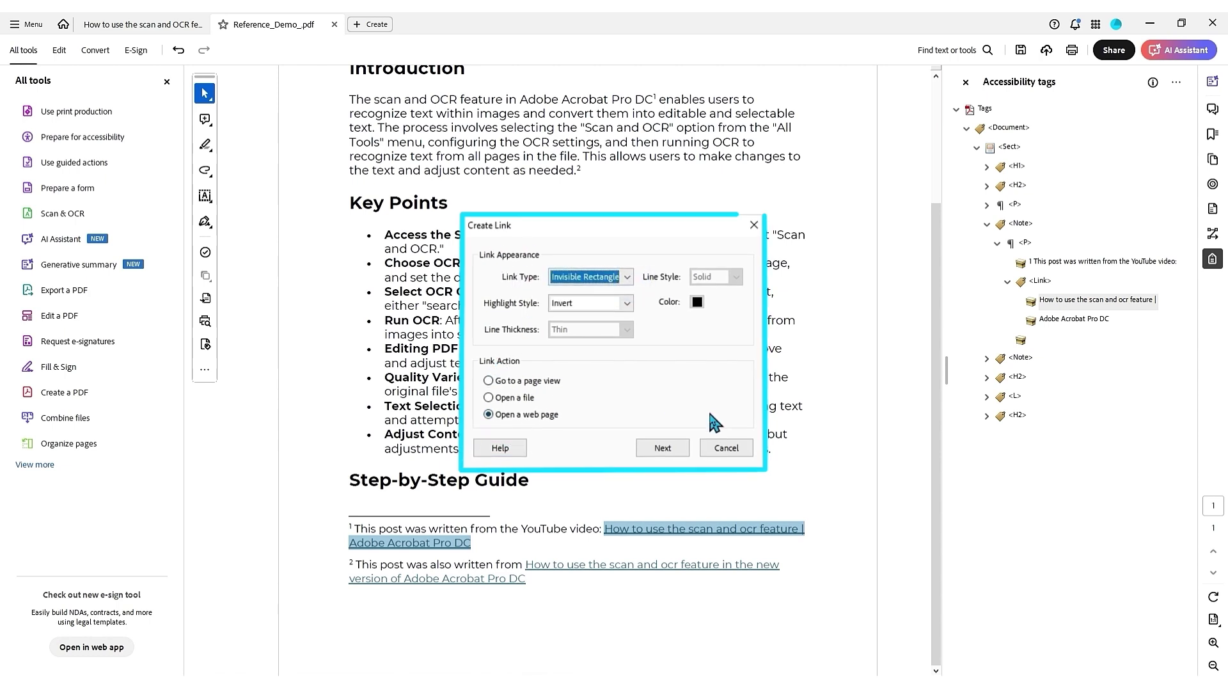
click(657, 434)
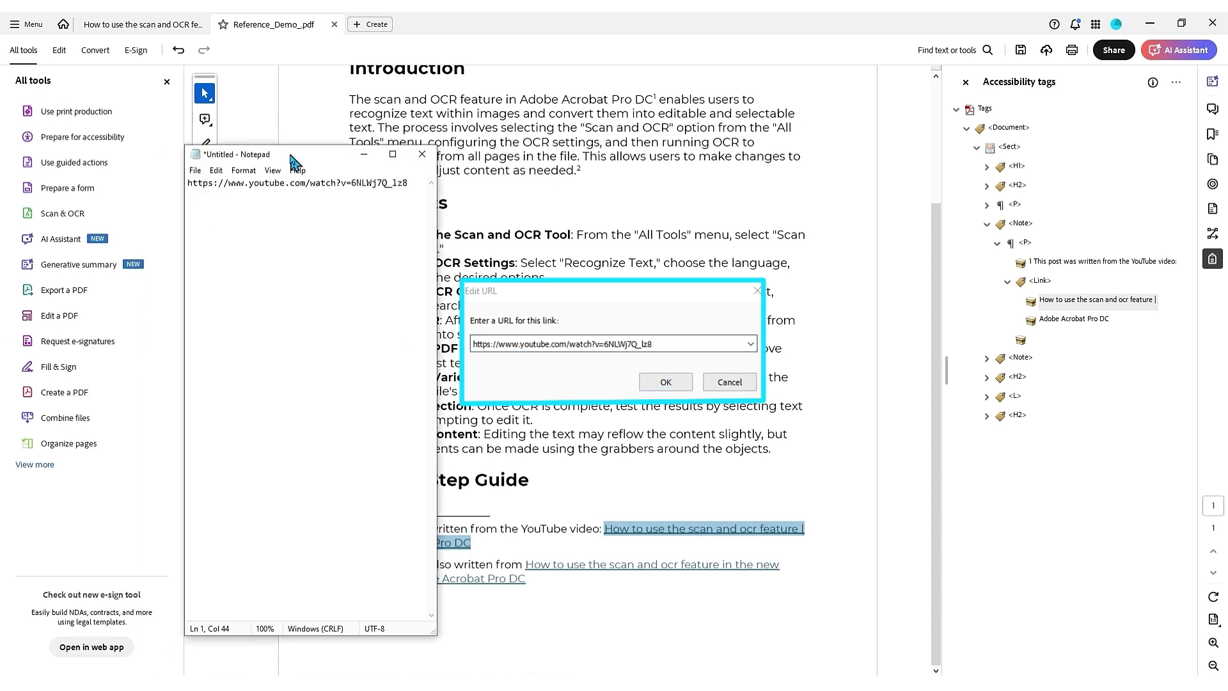
click(661, 381)
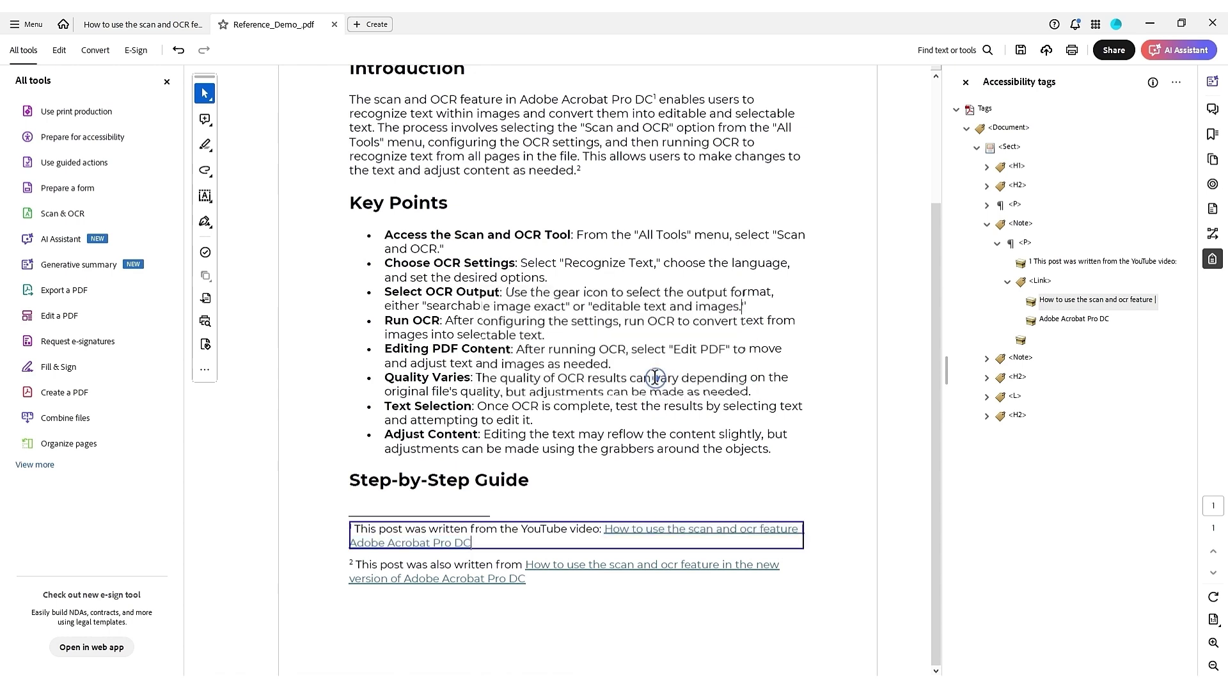
click(1041, 287)
click(1057, 301)
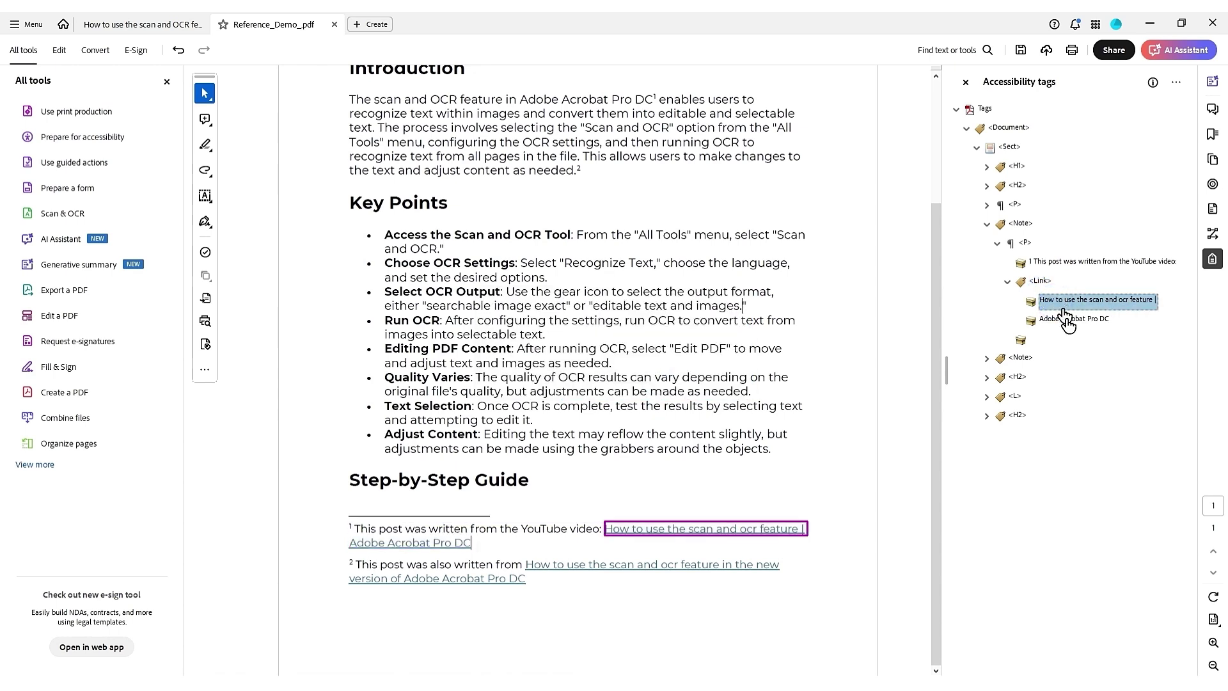
click(1061, 320)
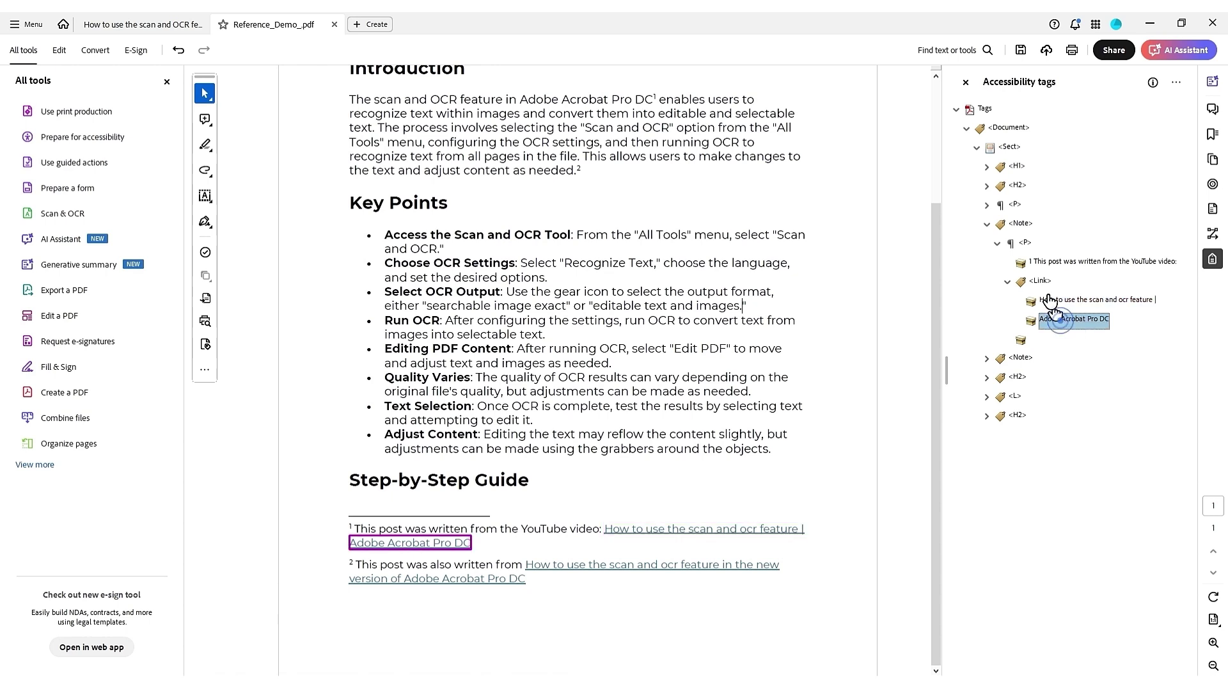
click(1040, 280)
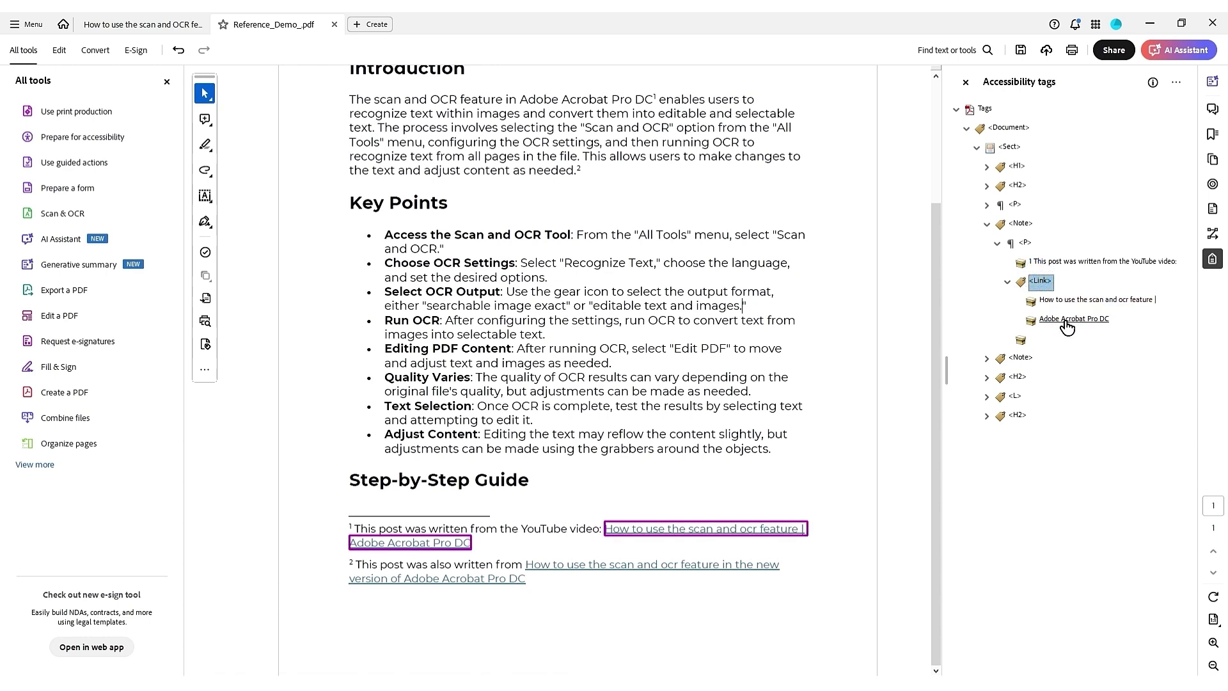
click(1066, 321)
click(1040, 281)
Step: Find the unmarked link annotation with Options > Find and tag it into the Link tag
click(1176, 83)
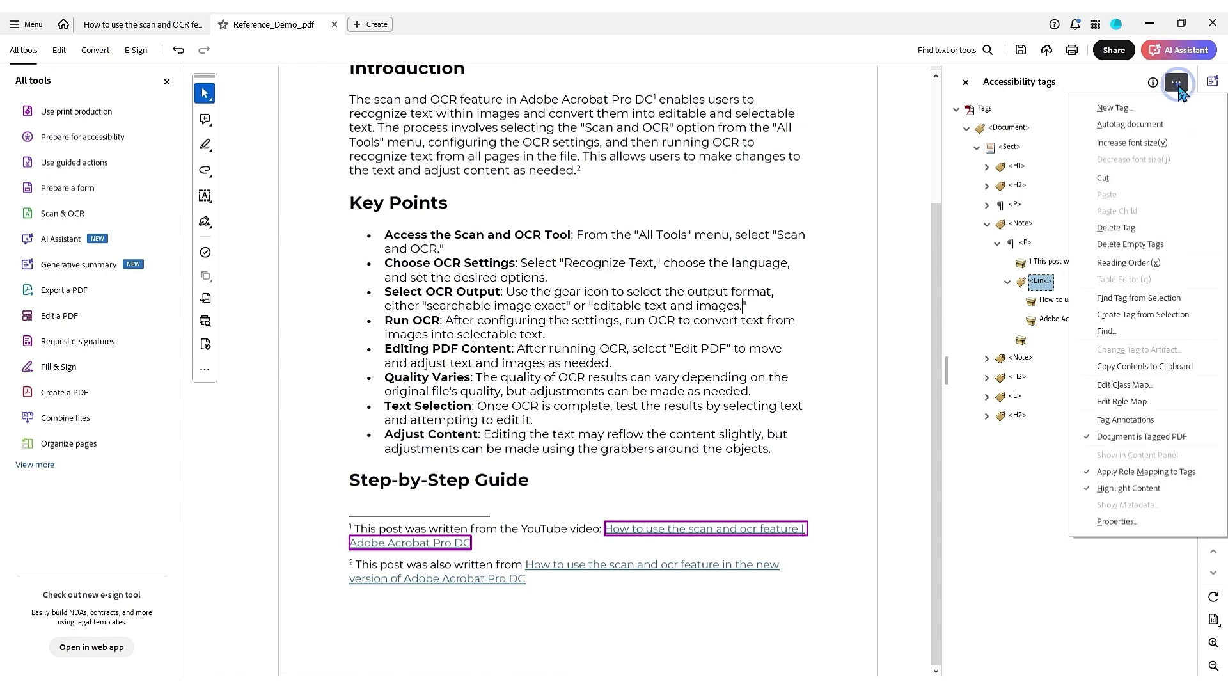
click(1105, 332)
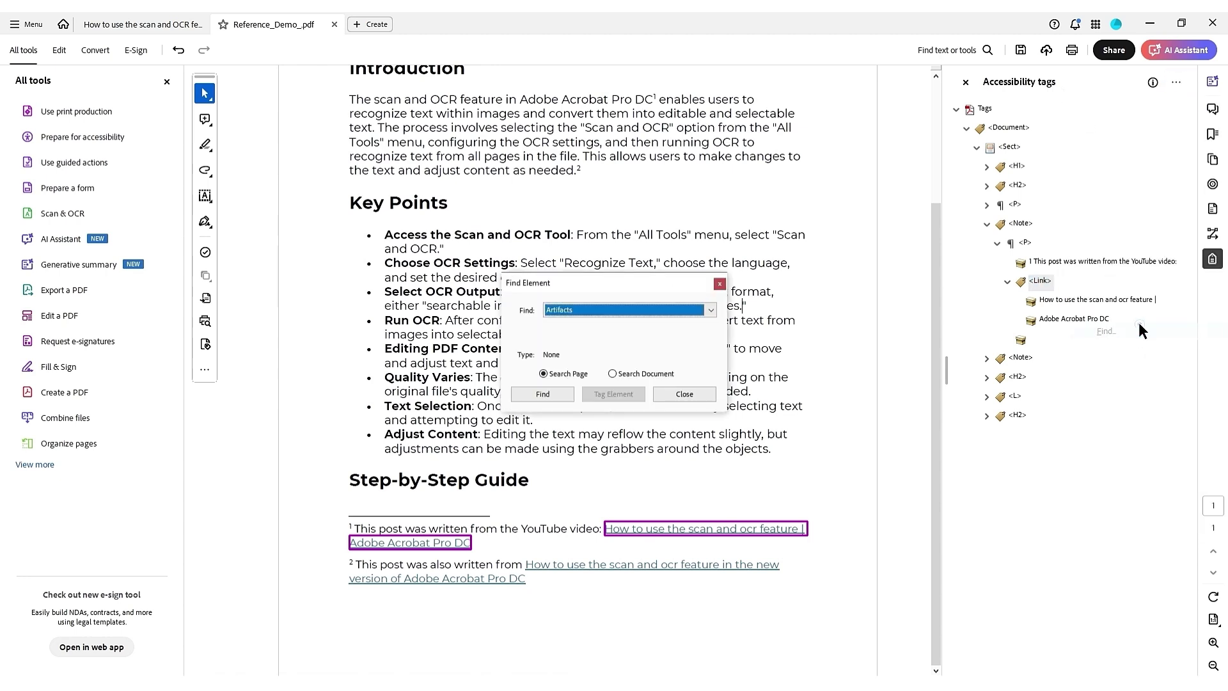
click(729, 305)
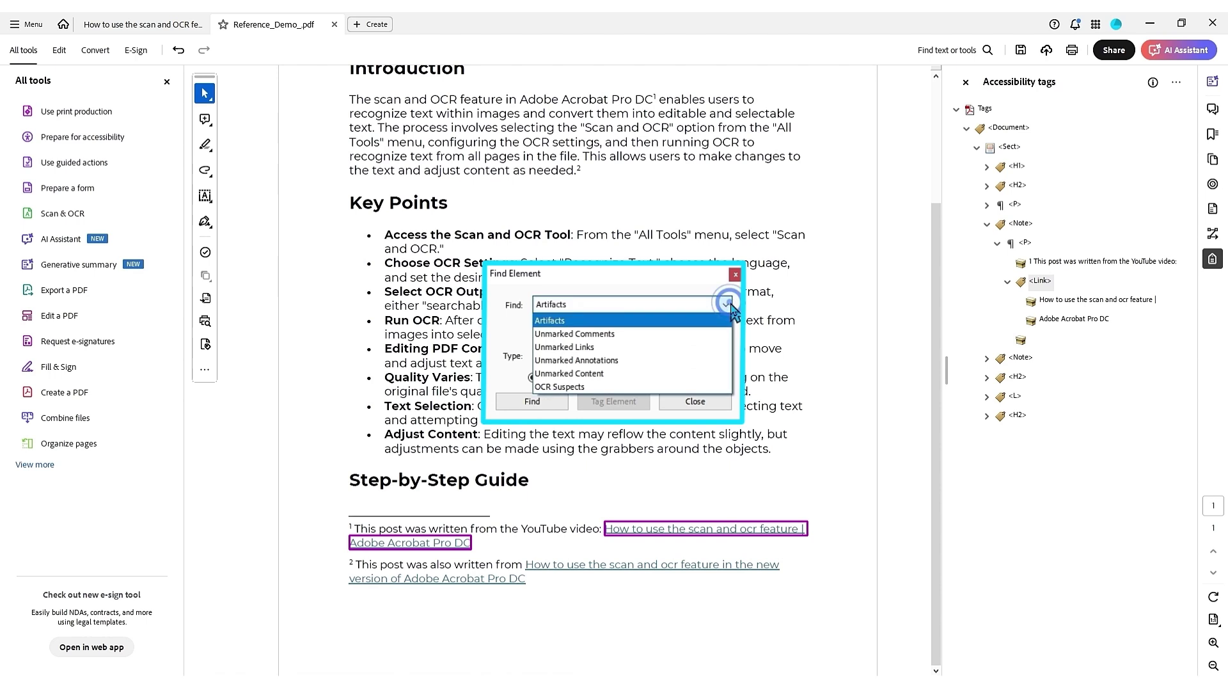
click(674, 360)
drag(596, 283, 606, 290)
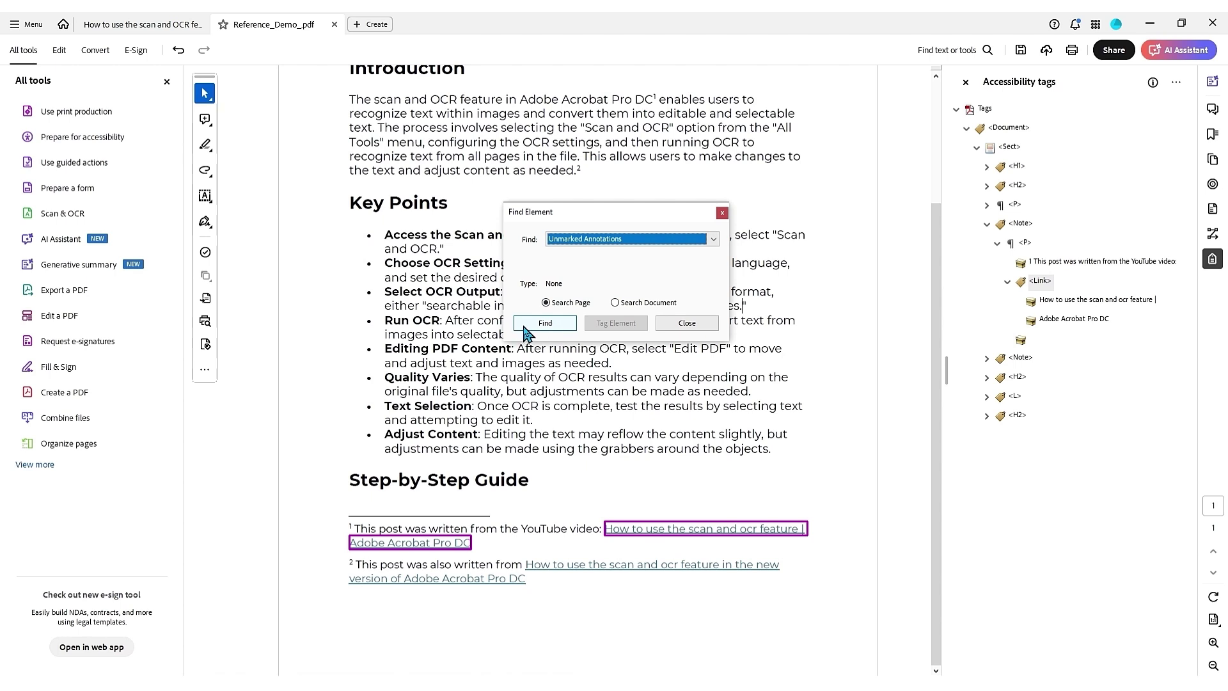
click(525, 326)
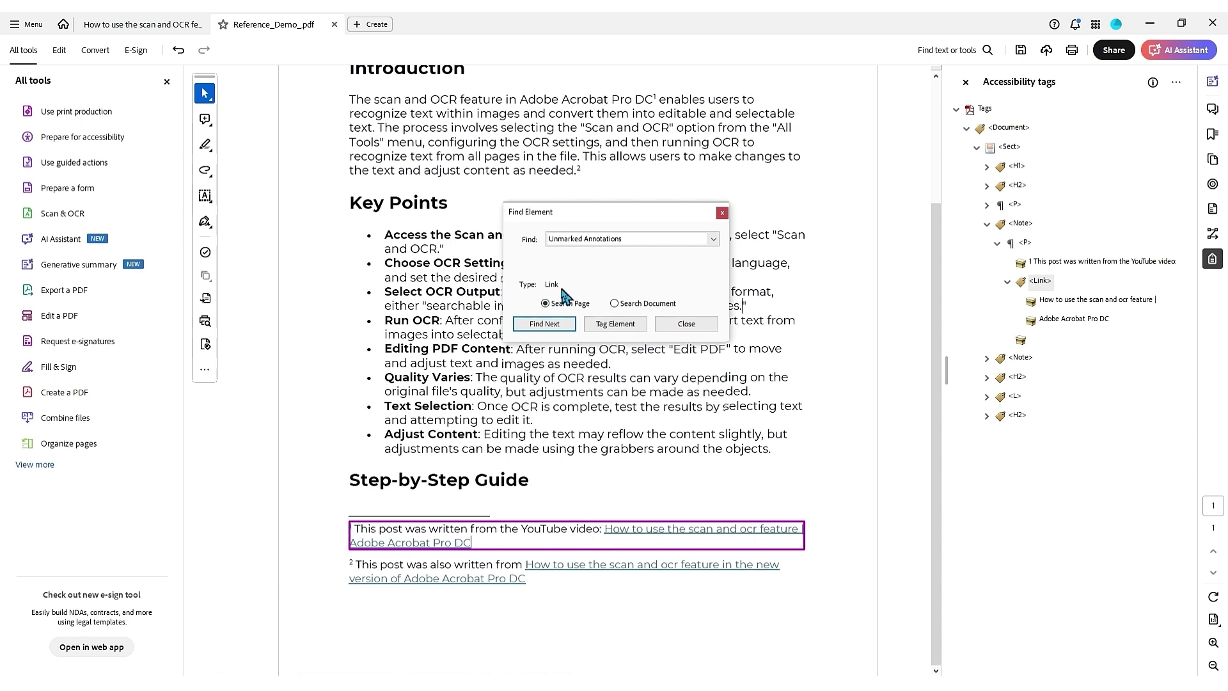
click(604, 326)
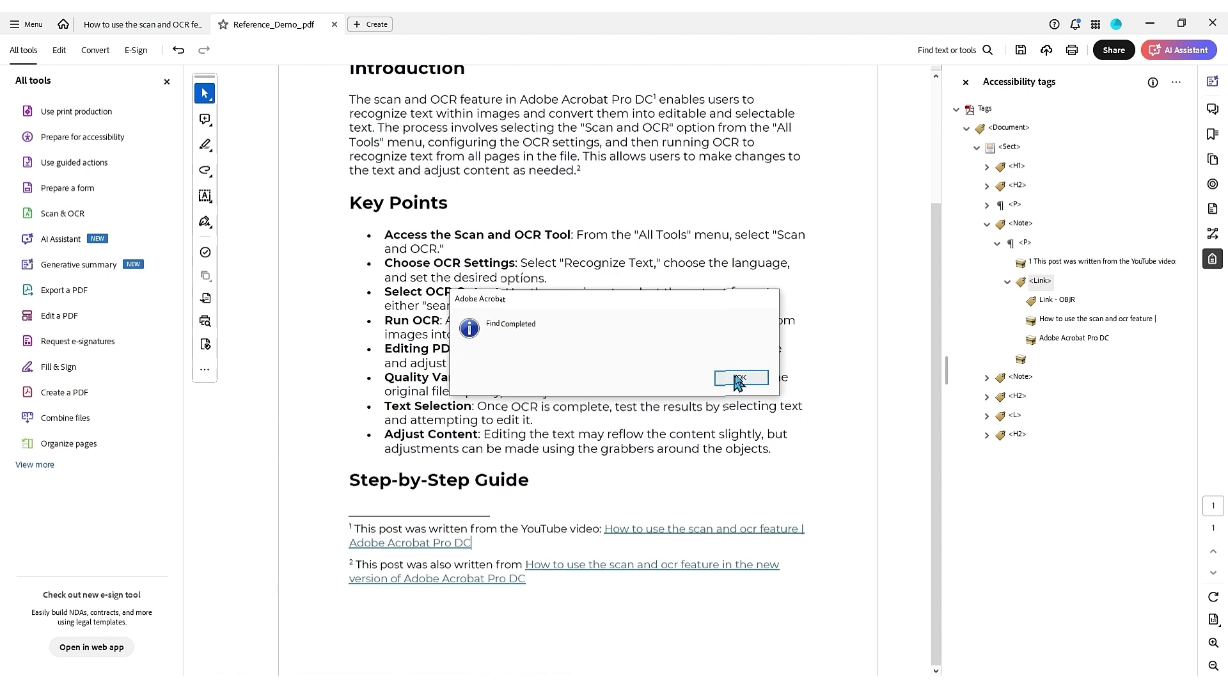
click(740, 382)
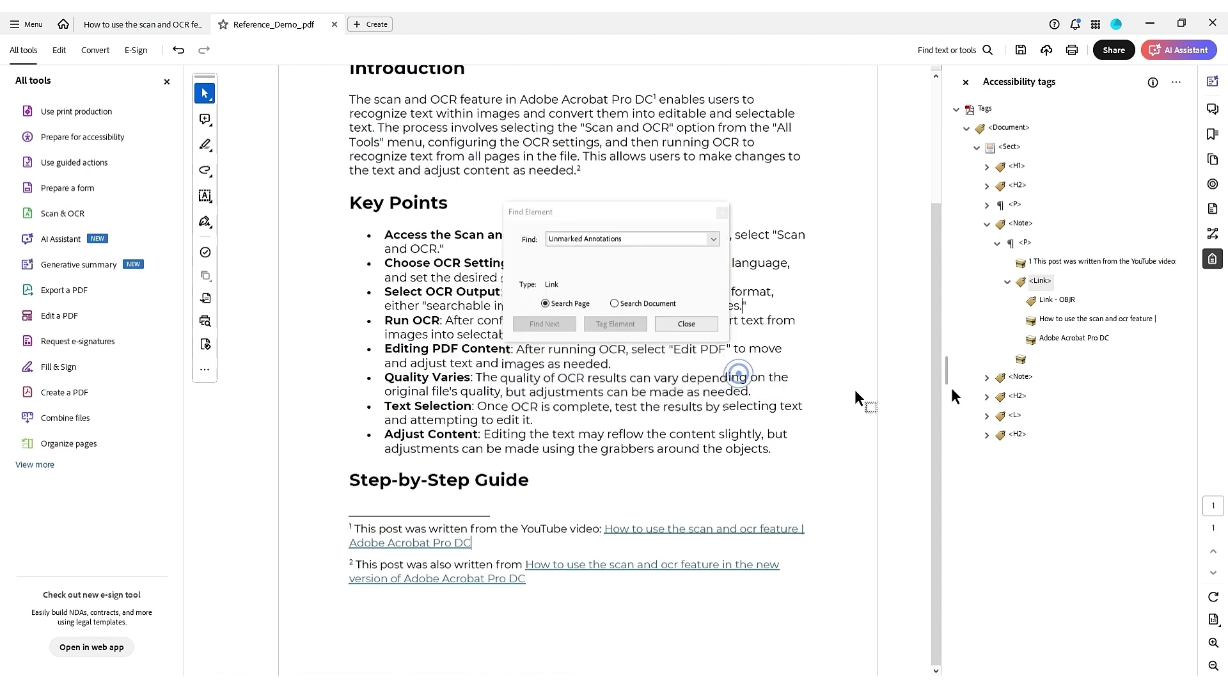
click(706, 323)
click(1056, 300)
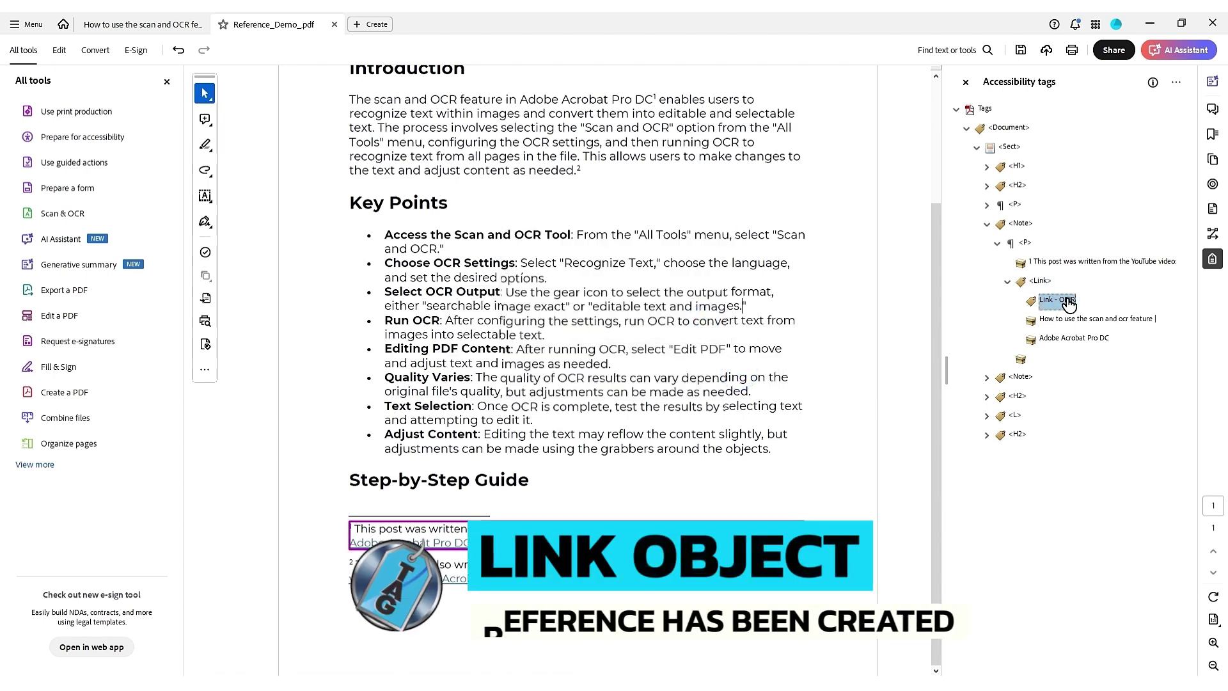
click(1042, 283)
click(1055, 299)
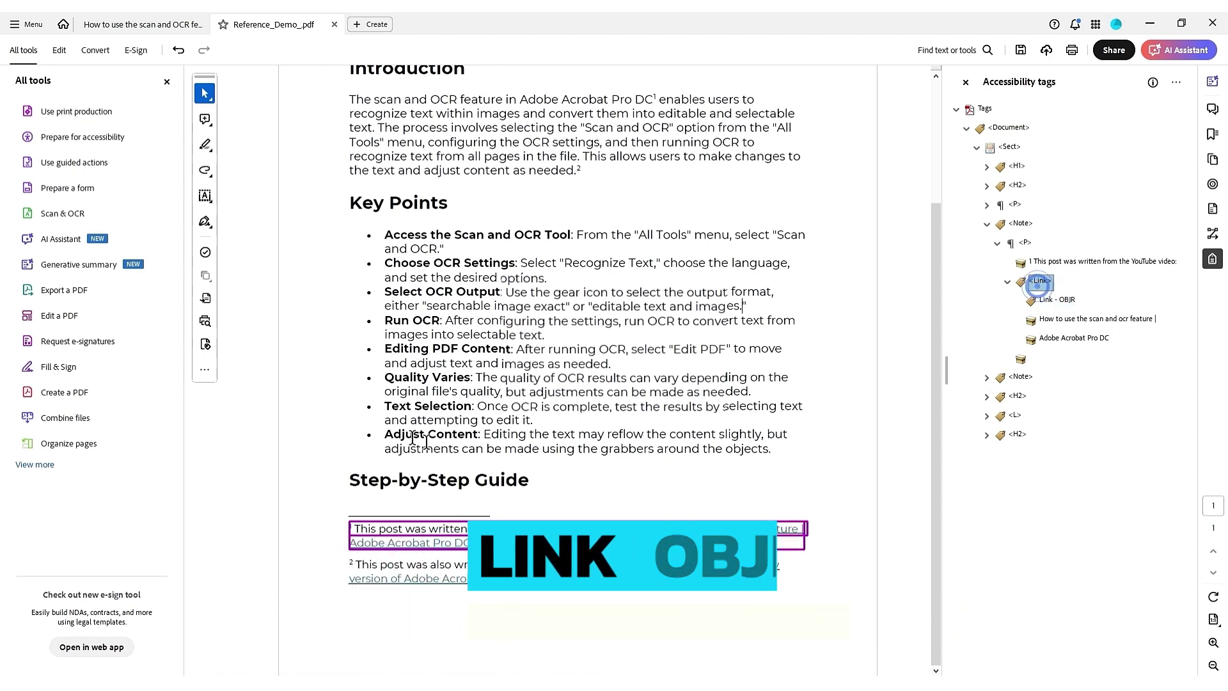
click(1036, 282)
click(1065, 321)
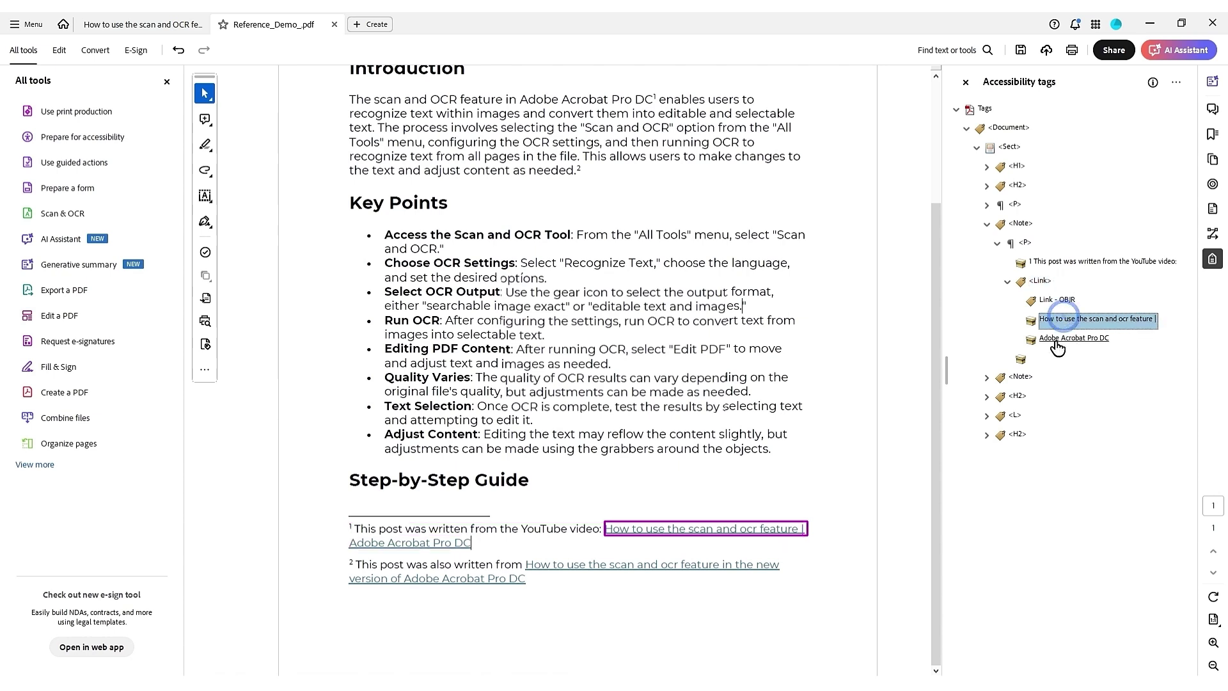
click(1057, 341)
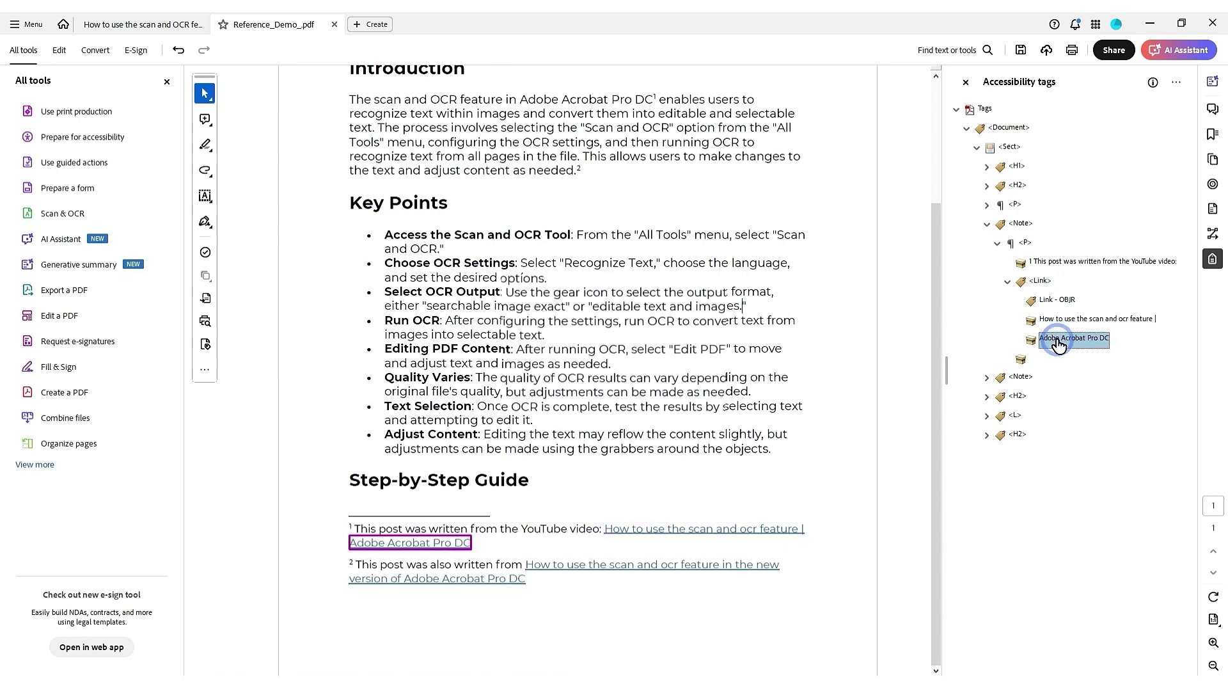